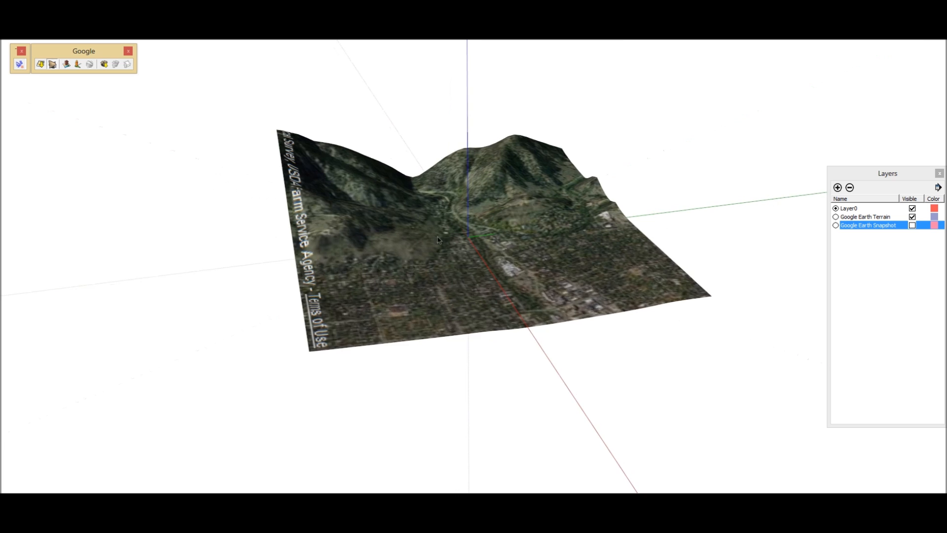
Display the terrain in plain monochrome shading and show its hidden mesh edges.
mouse_move(466, 224)
middle_down()
mouse_move(400, 233)
mouse_move(377, 211)
mouse_move(387, 243)
mouse_move(363, 212)
mouse_move(355, 220)
mouse_move(370, 235)
mouse_move(342, 238)
mouse_move(370, 224)
mouse_move(359, 218)
mouse_move(355, 227)
middle_up()
key(shift+m)
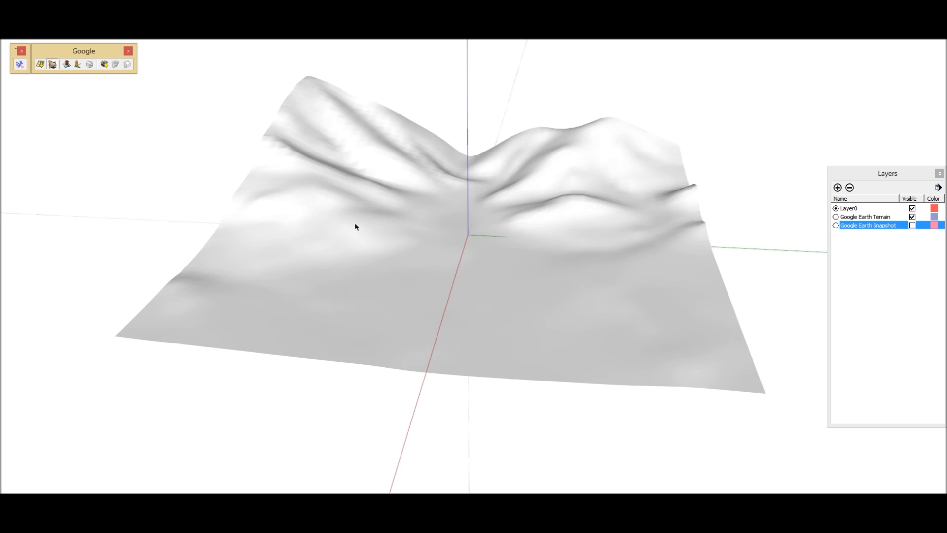
key(alt+h)
mouse_move(433, 241)
middle_down()
mouse_move(395, 264)
mouse_move(380, 256)
mouse_move(546, 236)
mouse_move(543, 228)
mouse_move(495, 237)
mouse_move(463, 222)
mouse_move(450, 234)
mouse_move(431, 230)
middle_up()
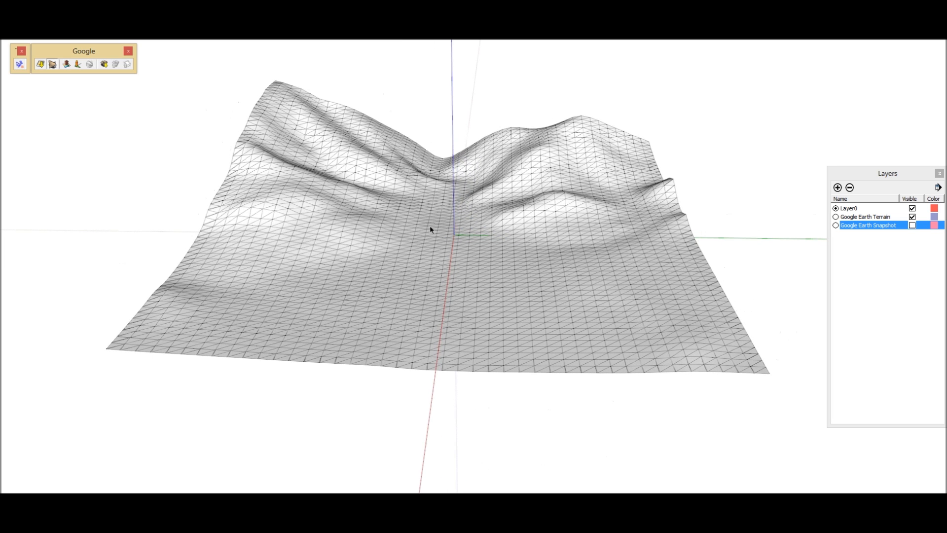
Unlock the Google Earth terrain group.
click(373, 233)
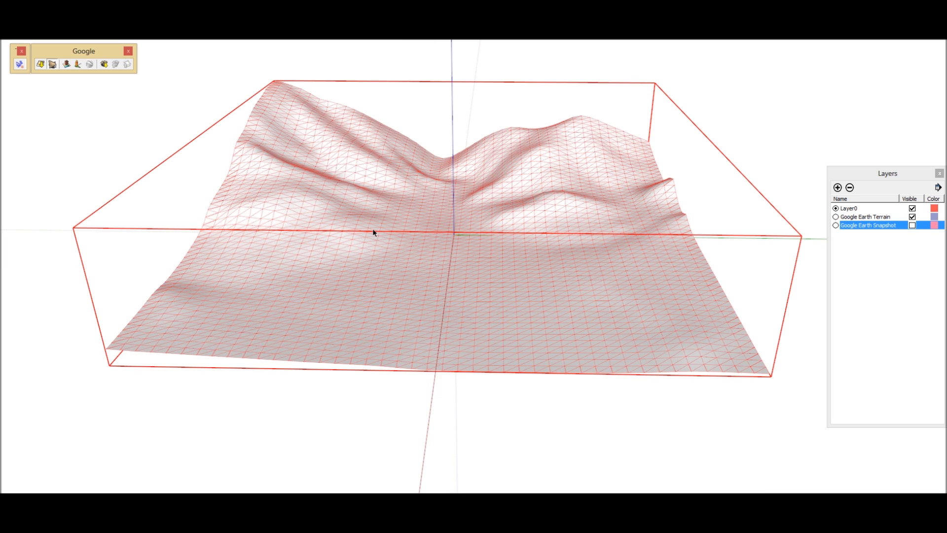
right_click(373, 232)
click(394, 218)
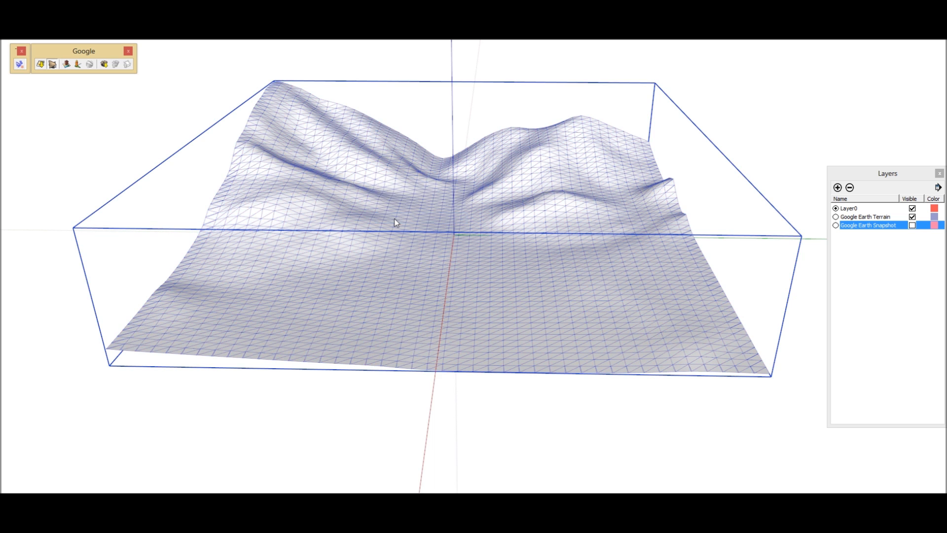
Generate contour lines from the terrain with the TIG Contours tool at a spacing of 30 m.
scroll(394, 222, down, 3)
middle_drag(436, 224, 413, 253)
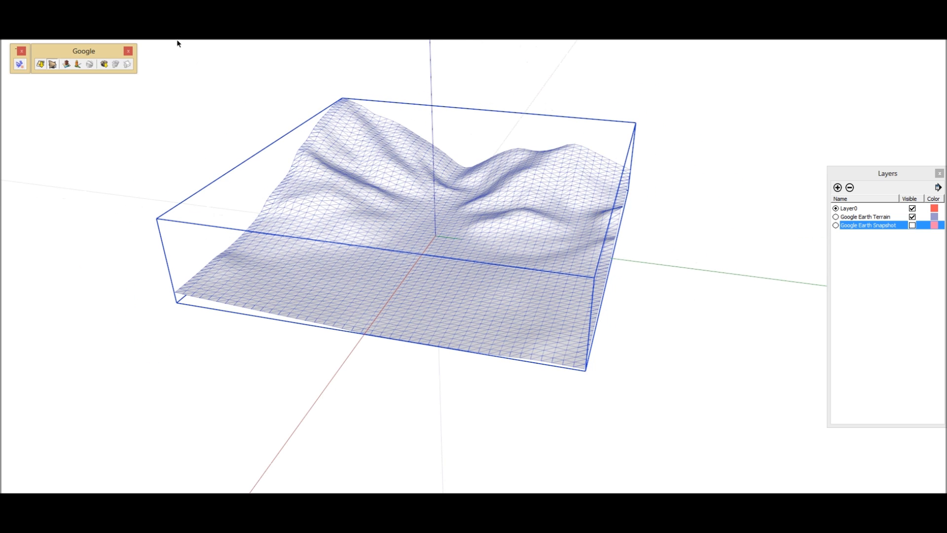
click(150, 15)
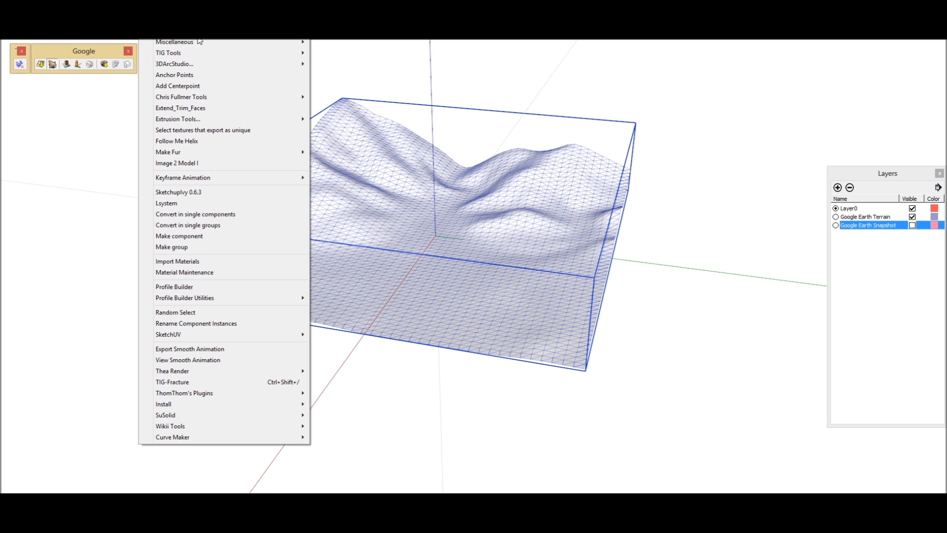
mouse_move(253, 52)
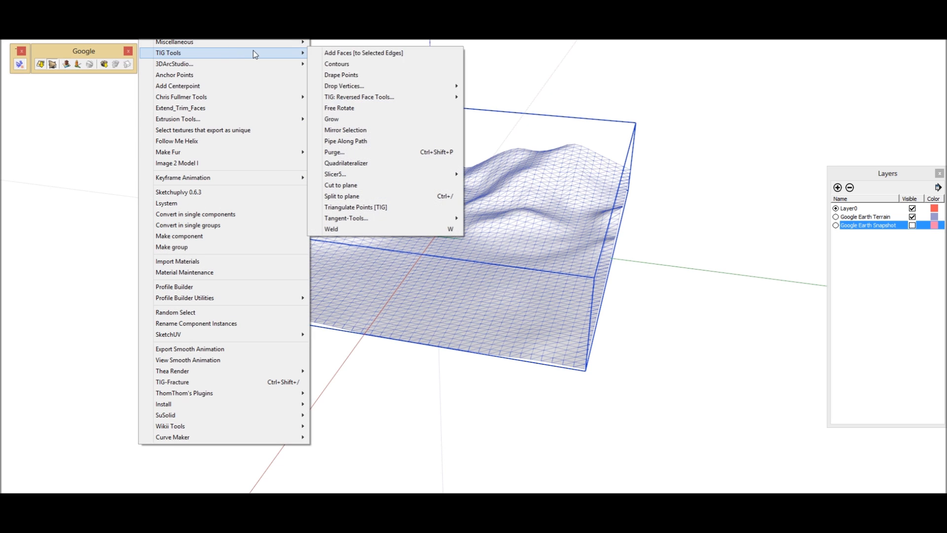
click(353, 61)
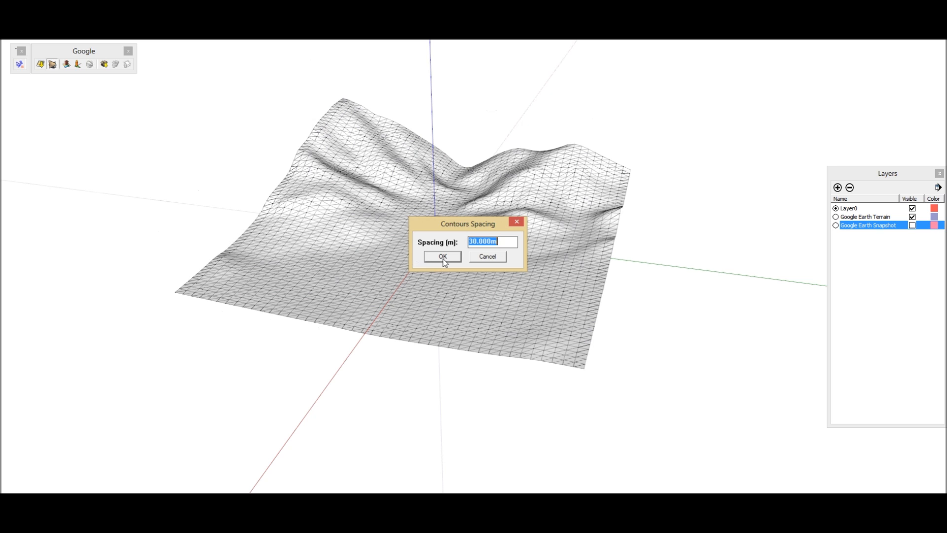
click(443, 258)
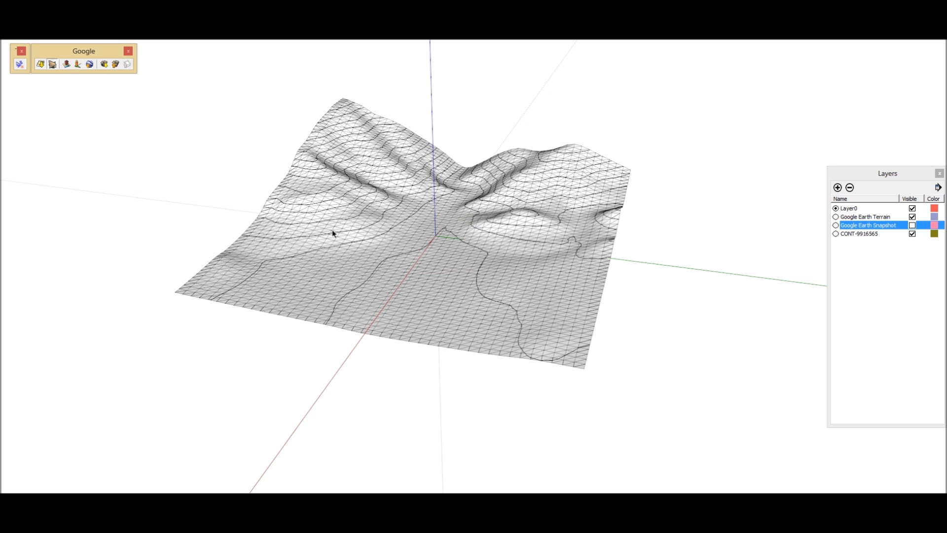
Delete the terrain mesh and keep only the contour lines.
middle_drag(333, 233, 344, 279)
click(392, 273)
key(Delete)
Open the contour group and erase short segments along the slopes on both sides of the valley to create gaps.
double_click(345, 247)
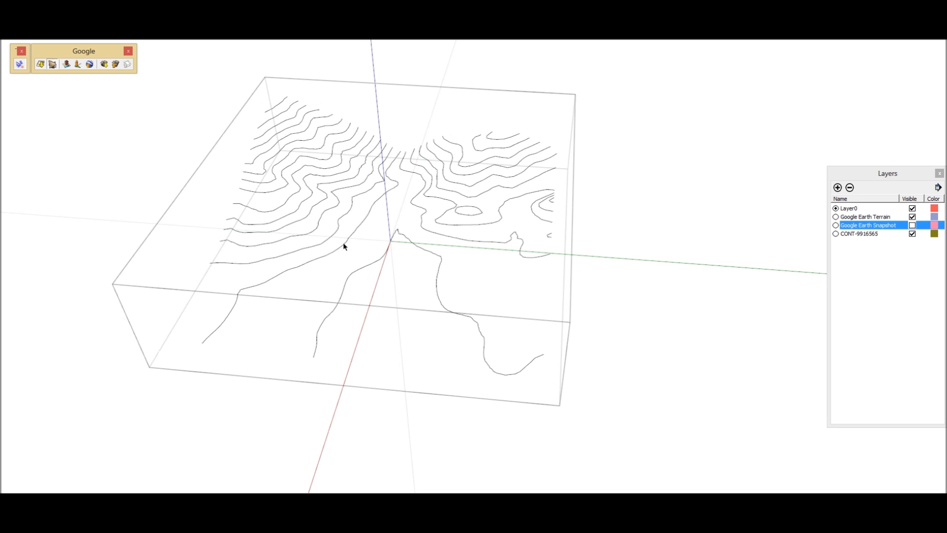
key(e)
scroll(355, 142, up, 6)
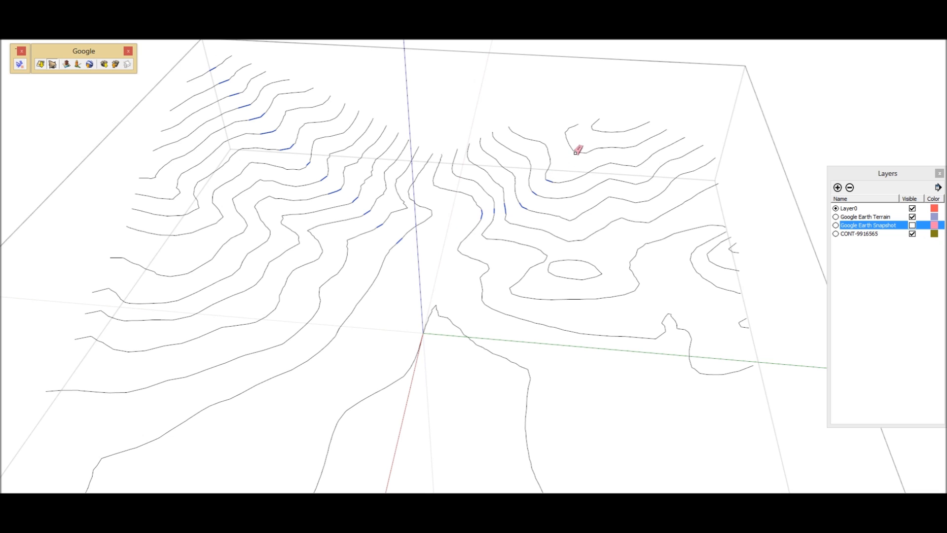
scroll(613, 120, down, 3)
scroll(554, 209, up, 5)
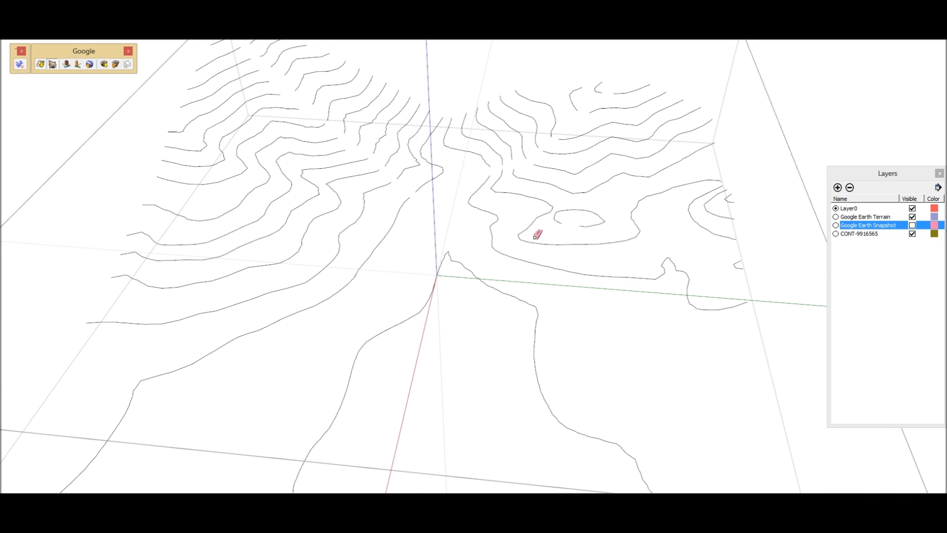
Erase further short segments from the lower valley contours, the small closed loop and the curves near the group's edge.
scroll(472, 272, down, 2)
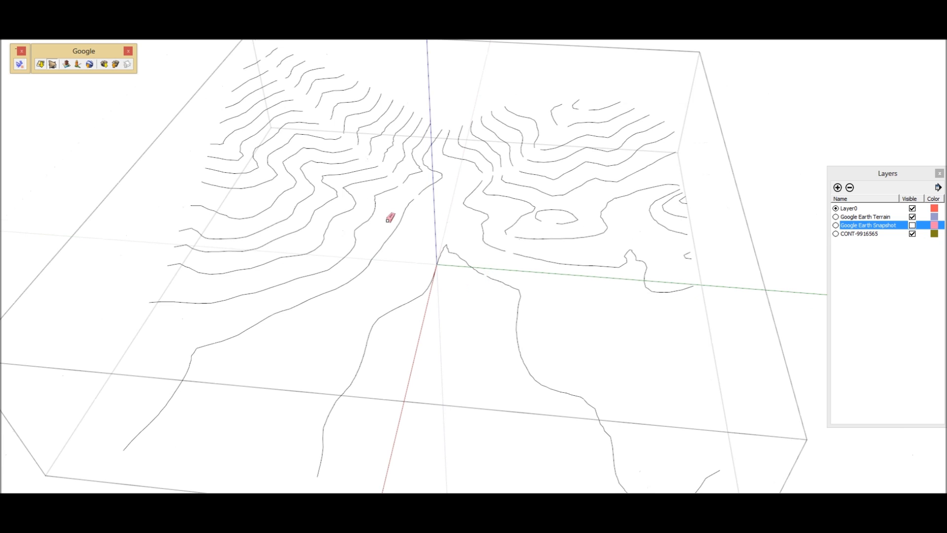
scroll(391, 222, down, 3)
middle_drag(512, 260, 484, 260)
scroll(606, 209, up, 6)
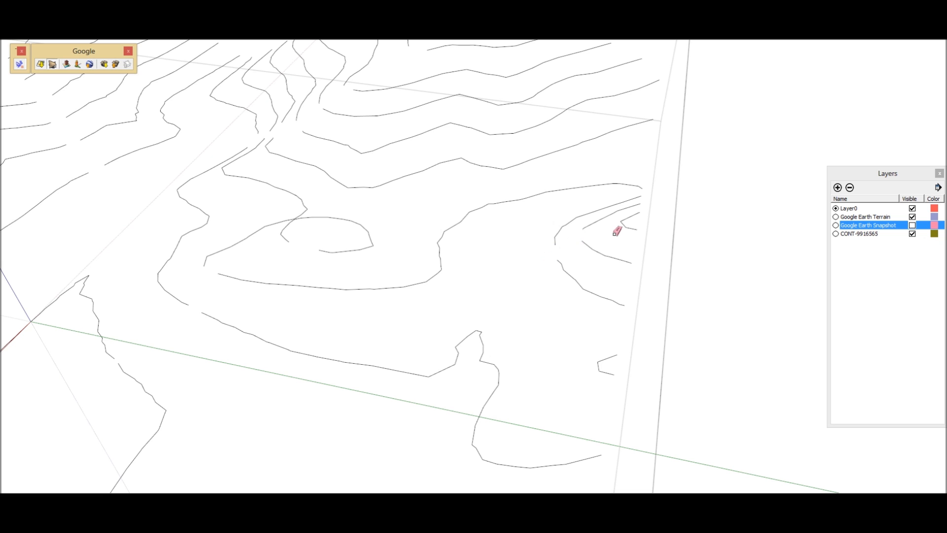
scroll(687, 151, down, 7)
middle_drag(377, 255, 486, 231)
mouse_move(486, 230)
shift+middle_down()
mouse_move(448, 243)
mouse_move(389, 237)
shift+middle_up()
key(e)
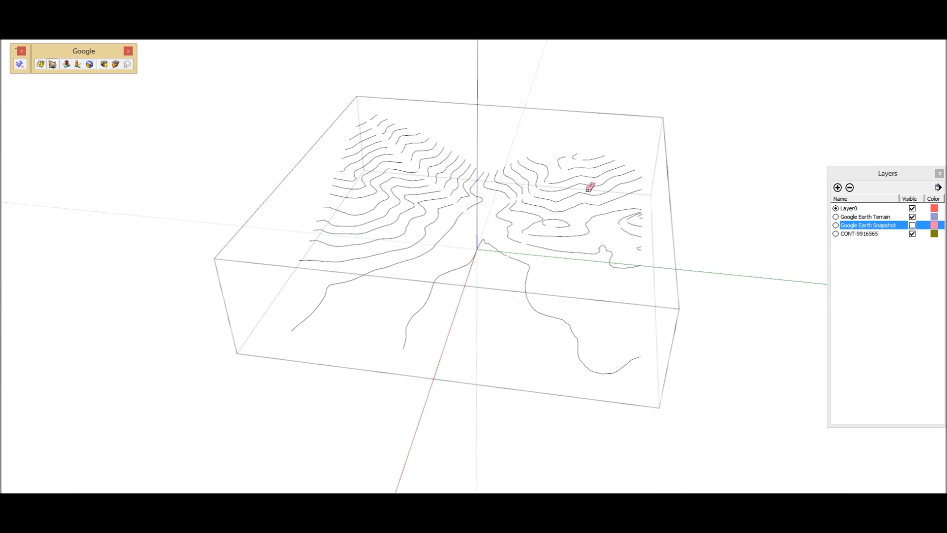
scroll(420, 235, down, 2)
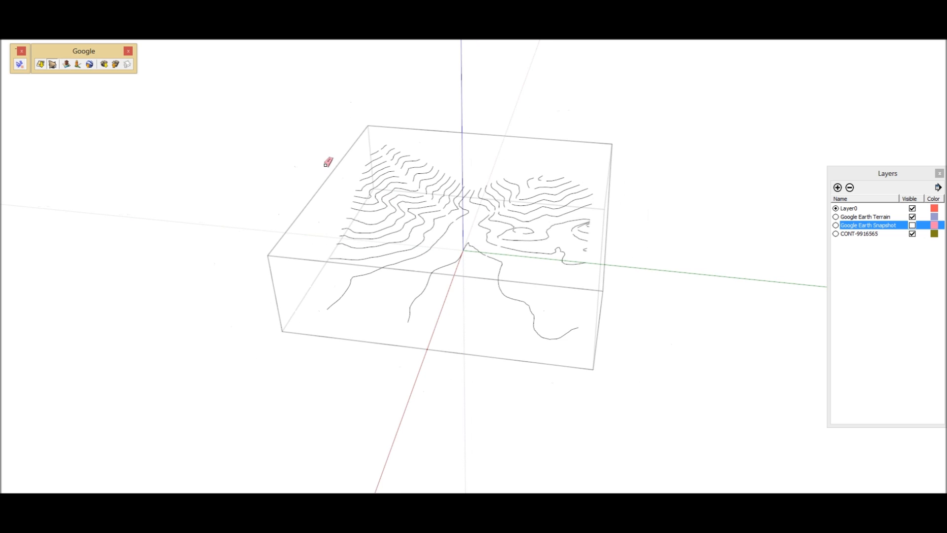
Close the Google toolbar and load all the contour lines into the terrain-generation tool's cleansing mode.
click(128, 52)
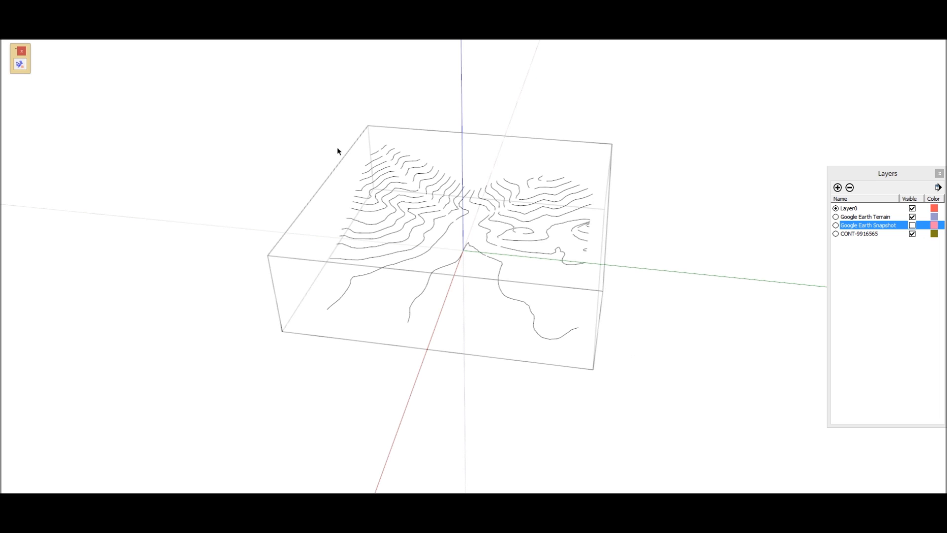
drag(307, 118, 575, 336)
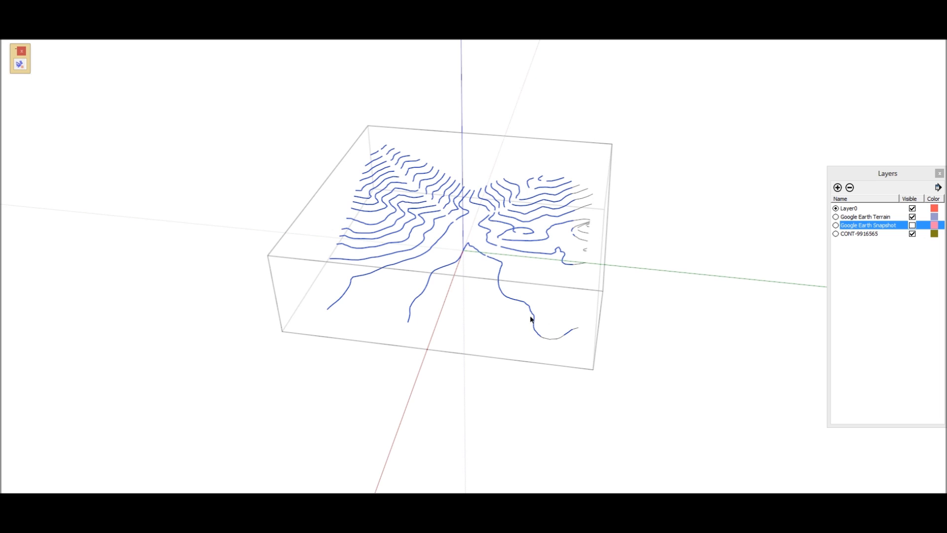
drag(274, 118, 654, 413)
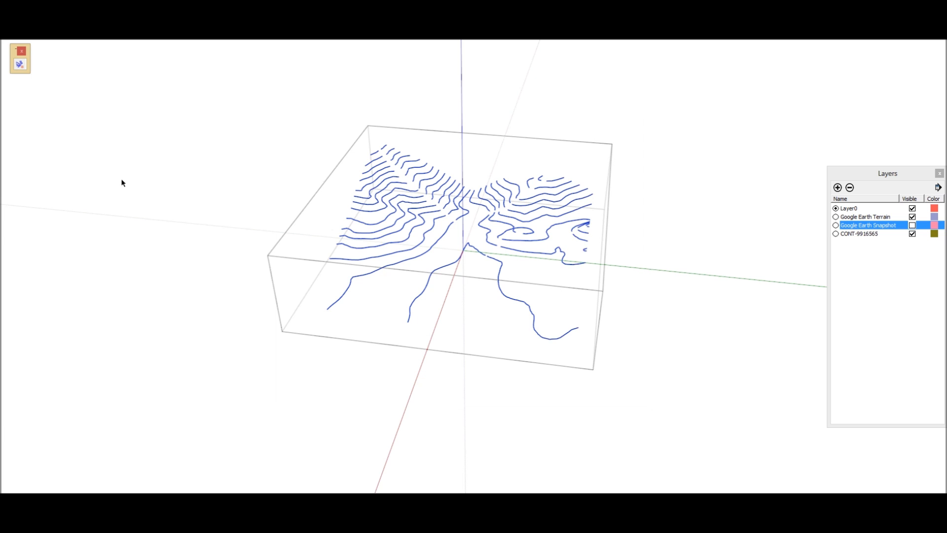
click(20, 64)
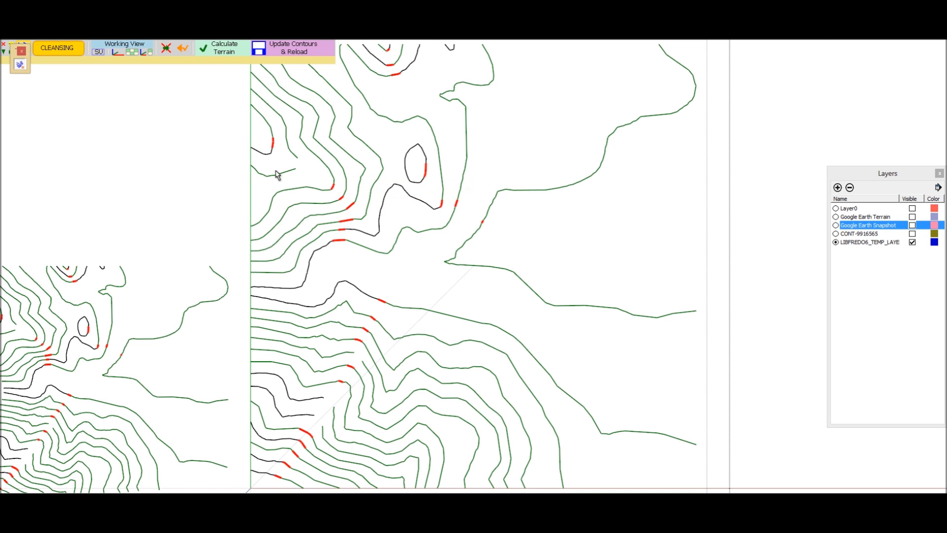
Inspect the proposed junctions and join the two loose ends of the unbridged contour on the upper slope.
scroll(321, 190, up, 3)
scroll(365, 268, up, 1)
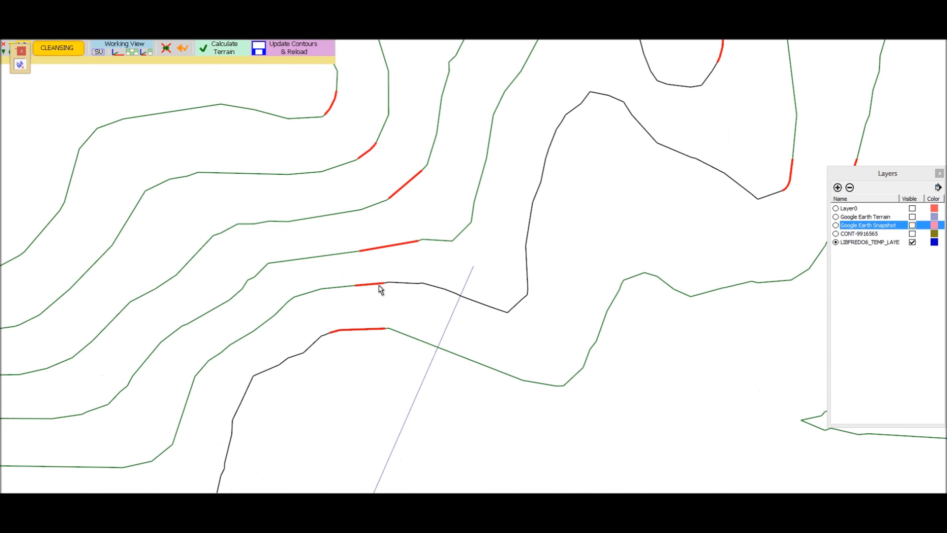
scroll(434, 341, up, 1)
scroll(345, 171, up, 2)
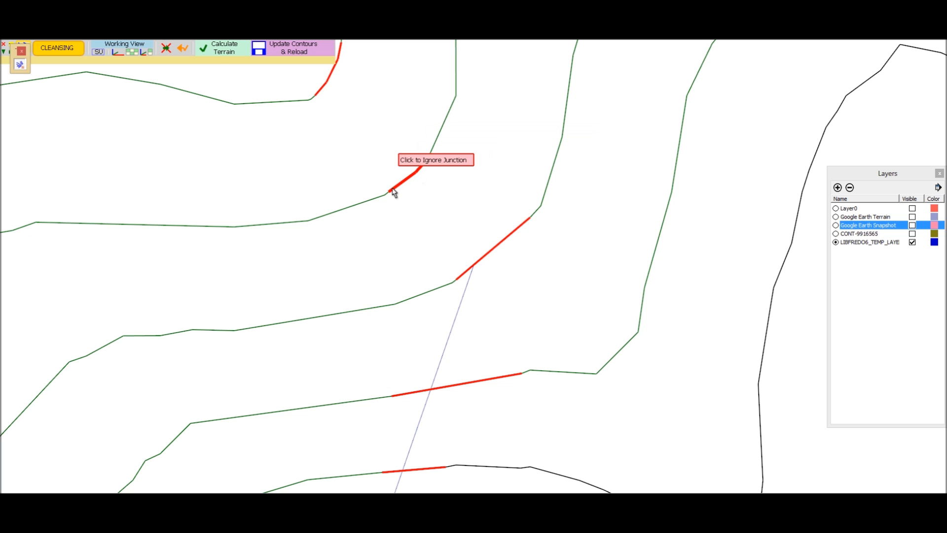
scroll(404, 236, down, 8)
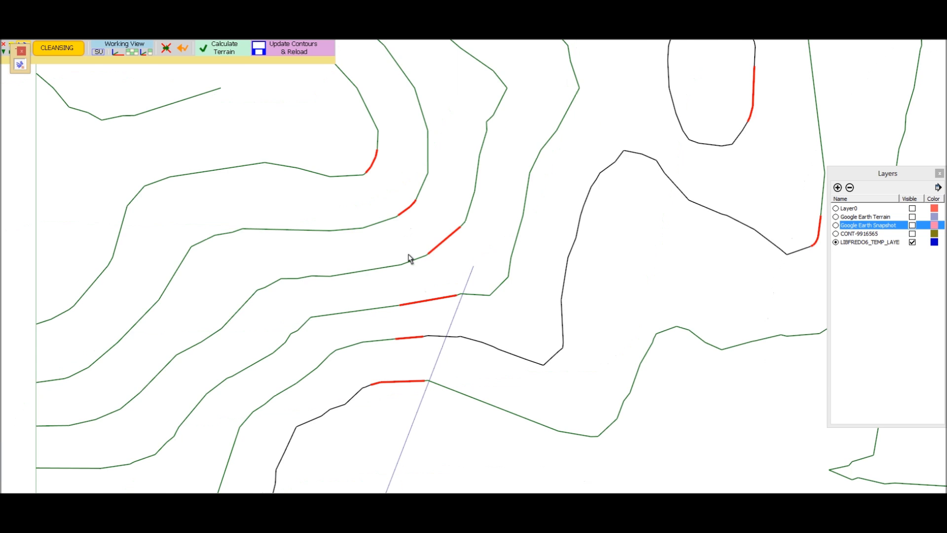
scroll(312, 180, up, 4)
scroll(294, 132, up, 1)
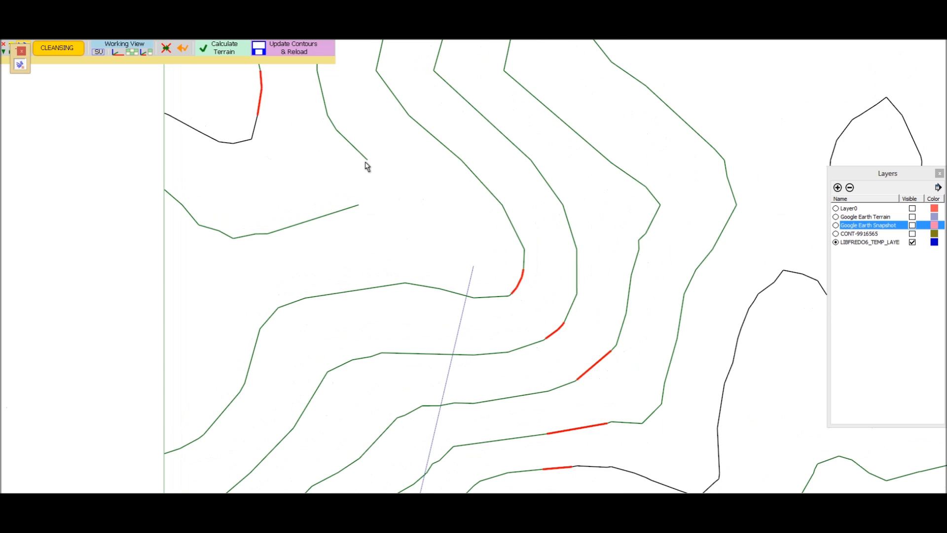
click(367, 160)
drag(364, 205, 361, 208)
scroll(284, 173, down, 8)
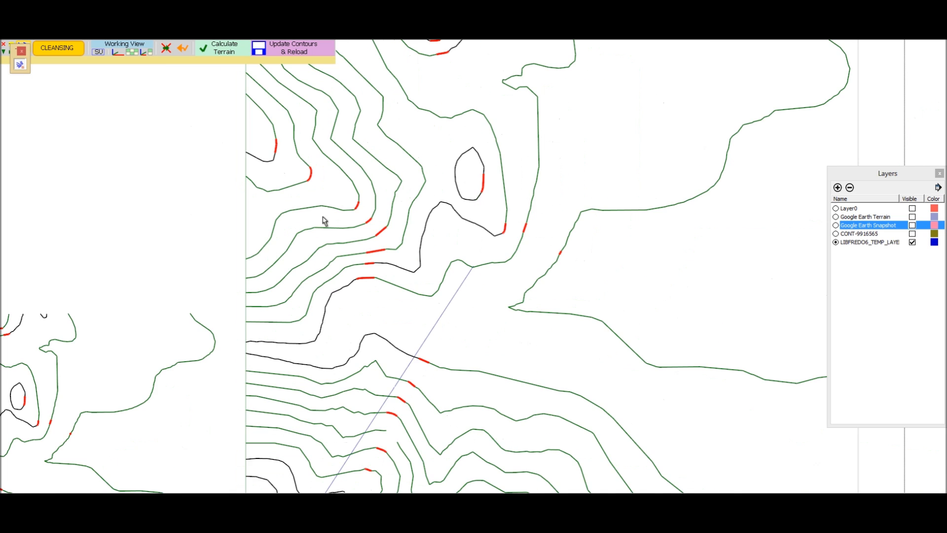
Join the loose ends of the three remaining broken contours on the lower slope of the contour map.
scroll(494, 252, up, 1)
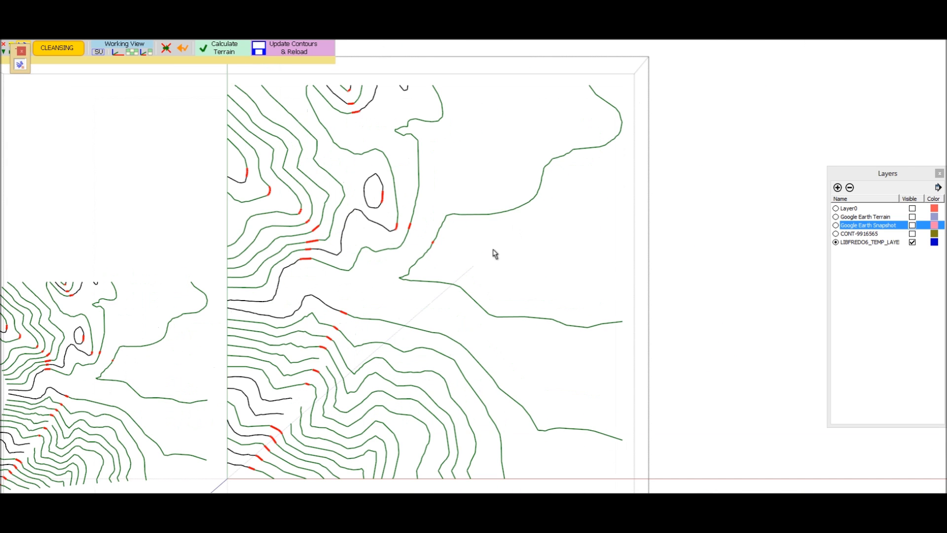
scroll(463, 205, down, 1)
scroll(366, 333, up, 6)
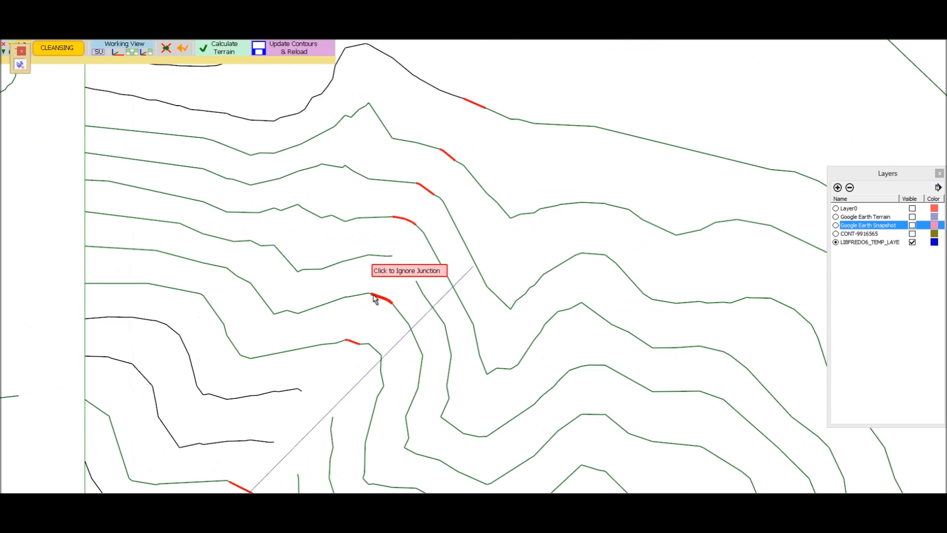
drag(407, 228, 448, 271)
scroll(450, 236, down, 5)
scroll(406, 269, up, 5)
drag(407, 256, 438, 297)
drag(443, 191, 472, 228)
scroll(387, 220, down, 6)
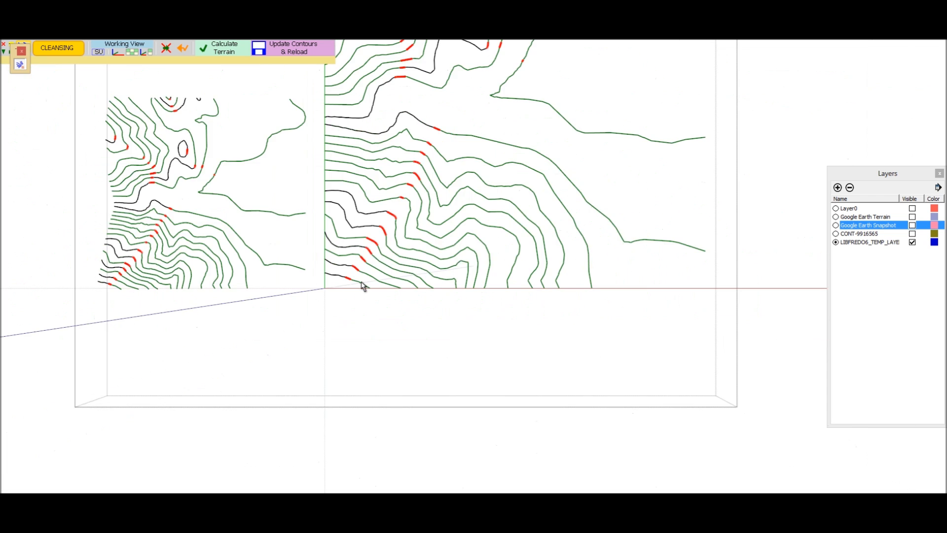
Move the small floating toolbar clear of the cleansing toolbar.
scroll(424, 118, up, 3)
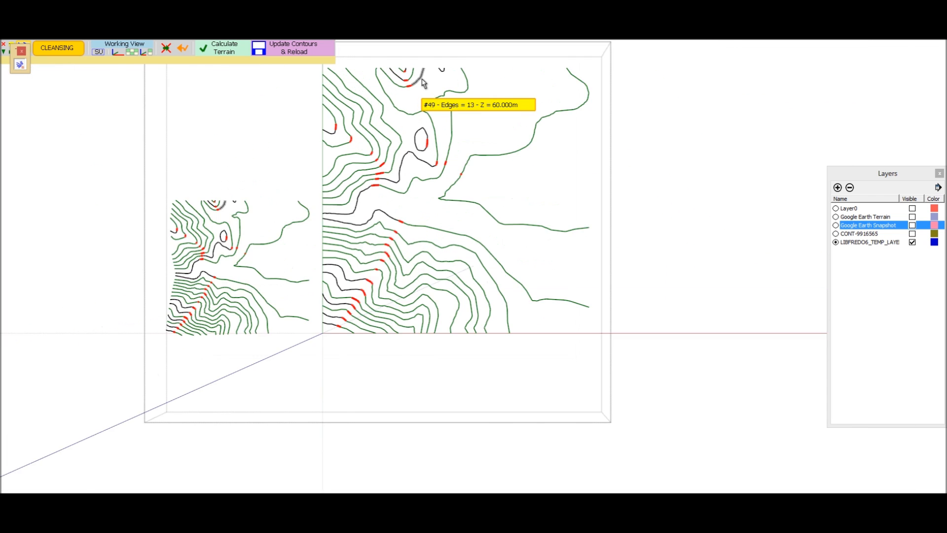
scroll(486, 290, down, 2)
scroll(247, 296, up, 1)
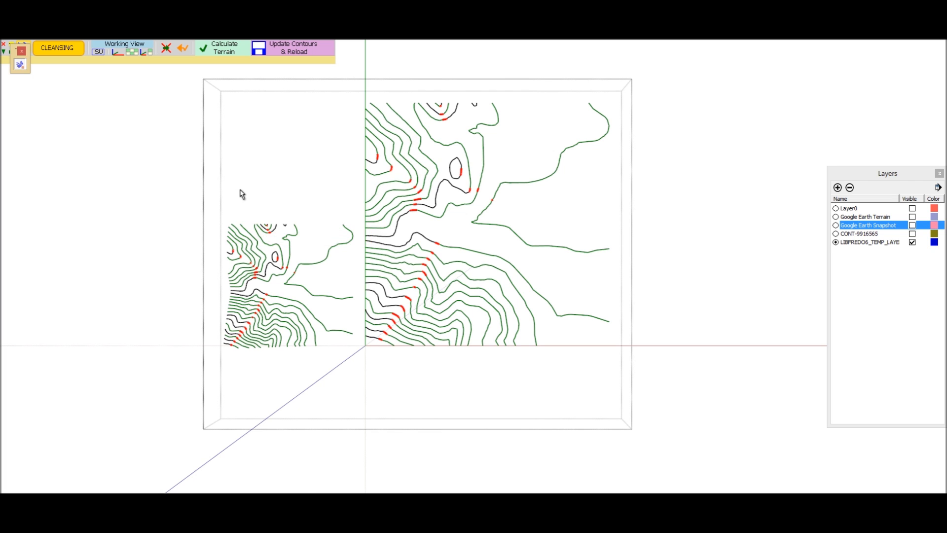
scroll(242, 194, up, 1)
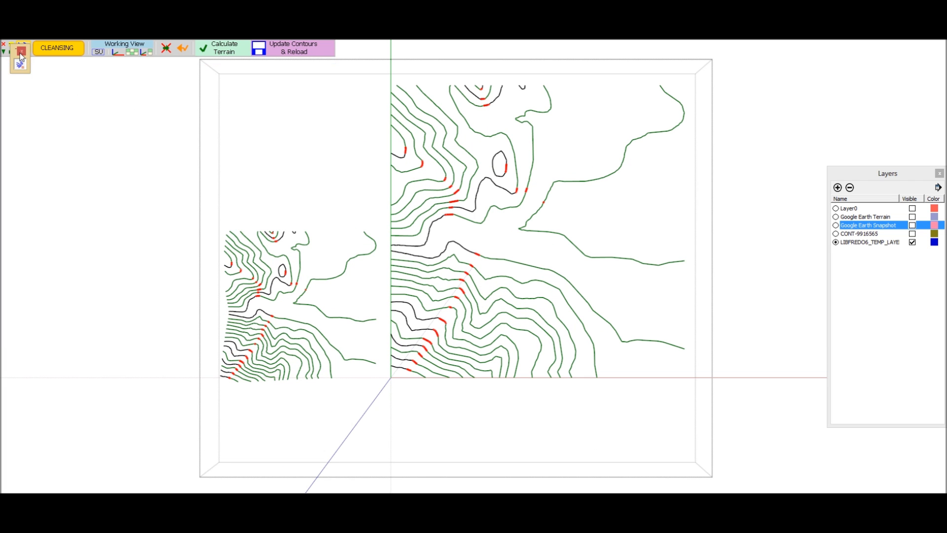
drag(13, 50, 8, 70)
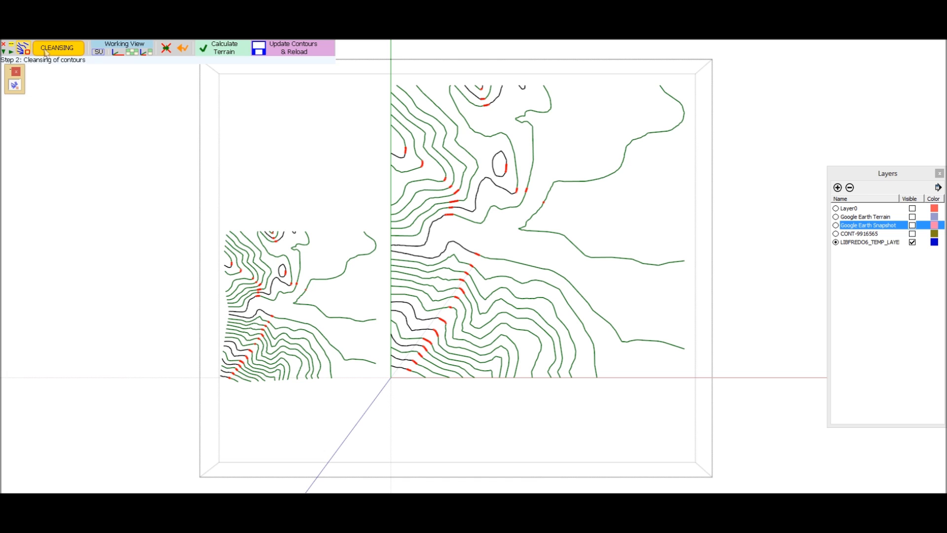
Compare the working views: native SU, 3D terrain, 2D contour map, and combined 3D terrain with 2D contour map.
click(100, 52)
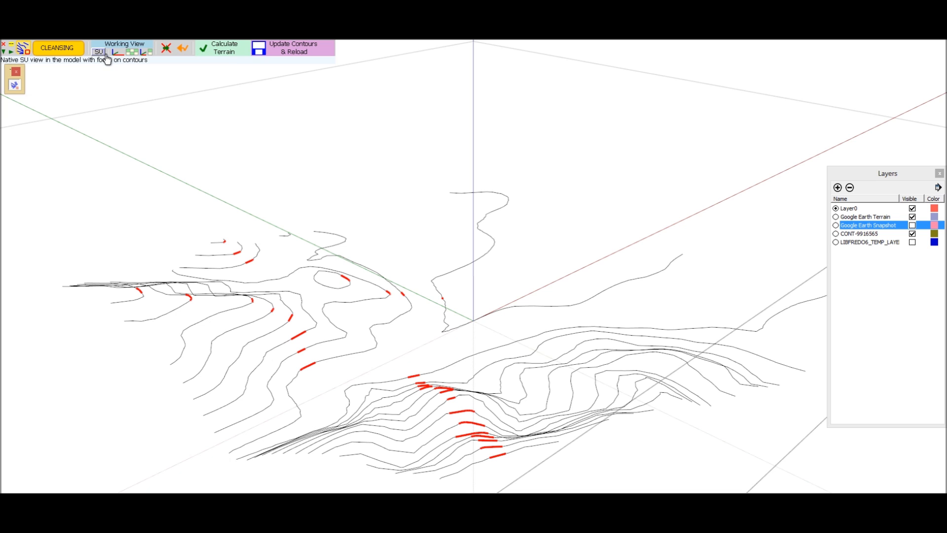
click(117, 53)
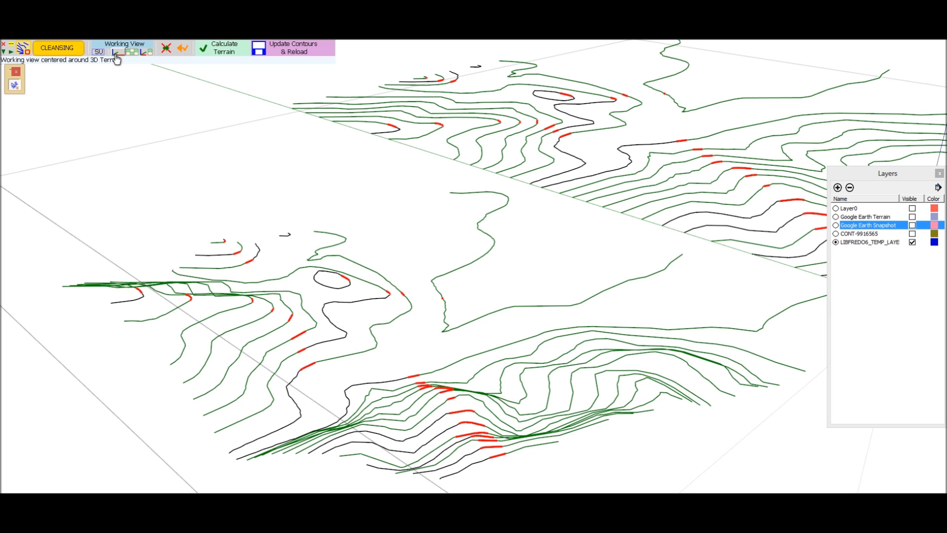
click(131, 53)
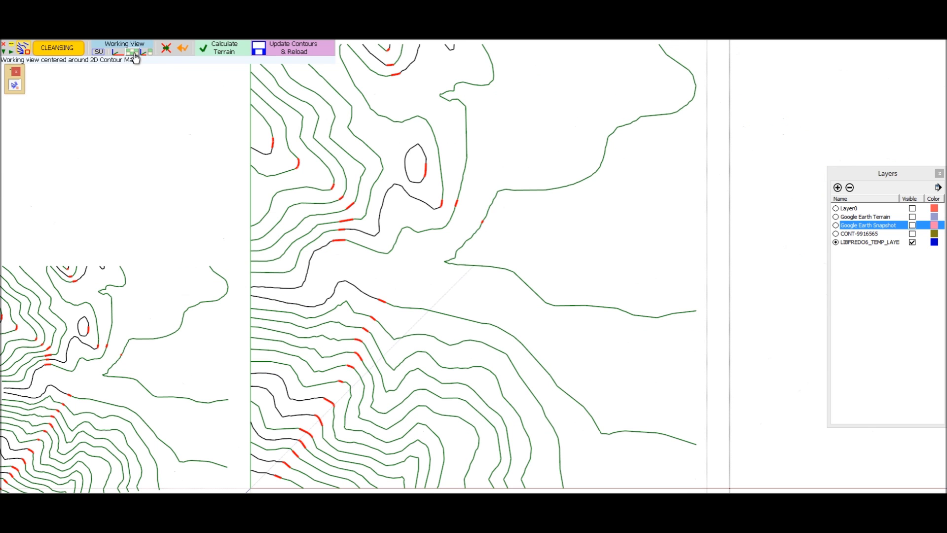
click(148, 53)
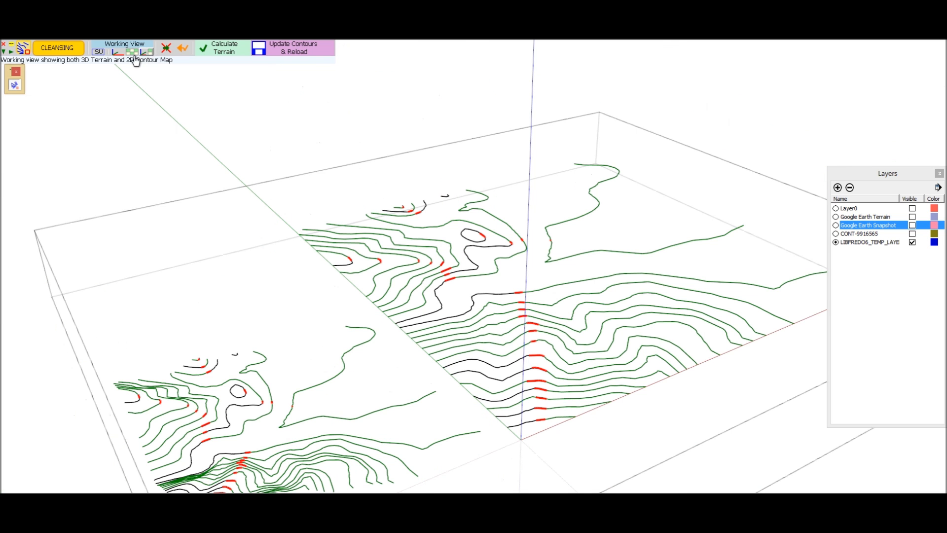
Centre the working view on the 2D contour map and calculate the terrain from the repaired contours.
click(134, 54)
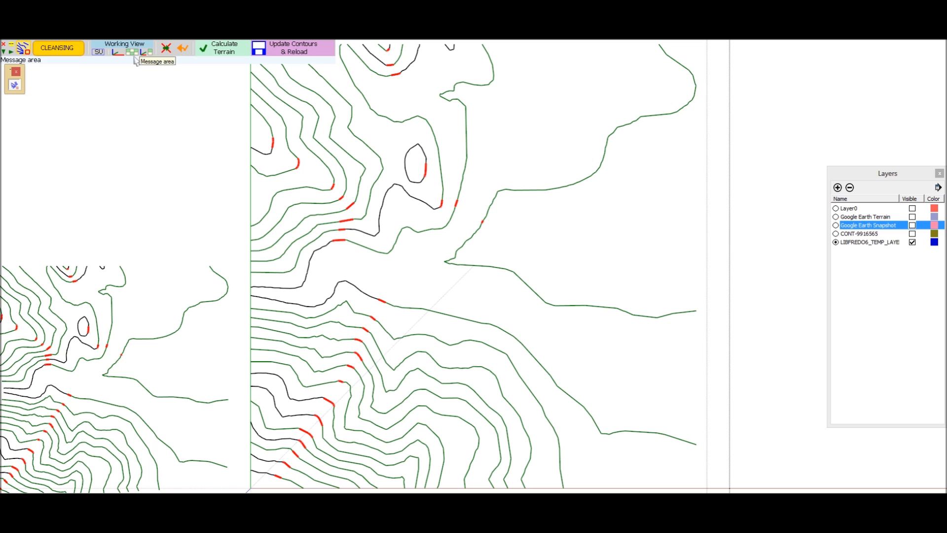
click(207, 52)
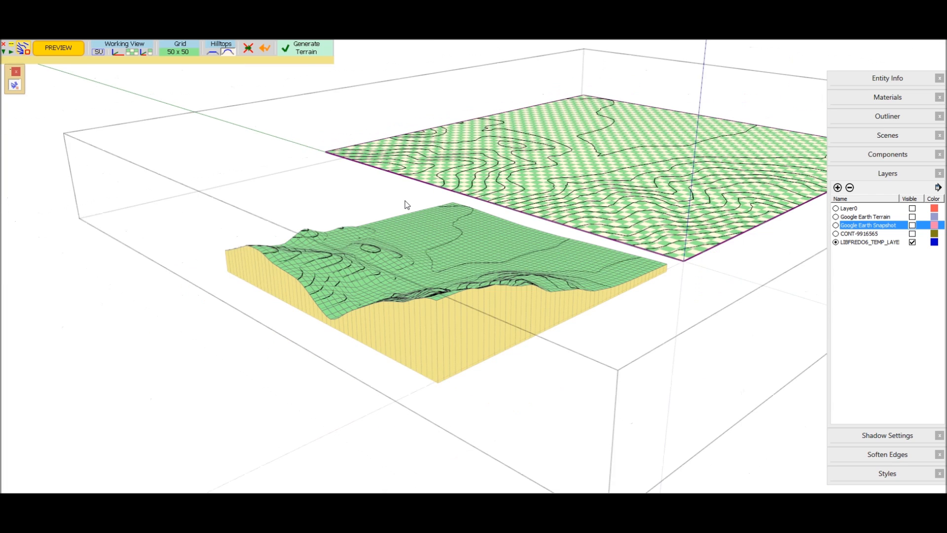
Compare the calculated terrain preview in the combined, 2D contour map and 3D terrain working views.
mouse_move(407, 205)
middle_down()
mouse_move(533, 243)
mouse_move(315, 301)
mouse_move(283, 269)
middle_up()
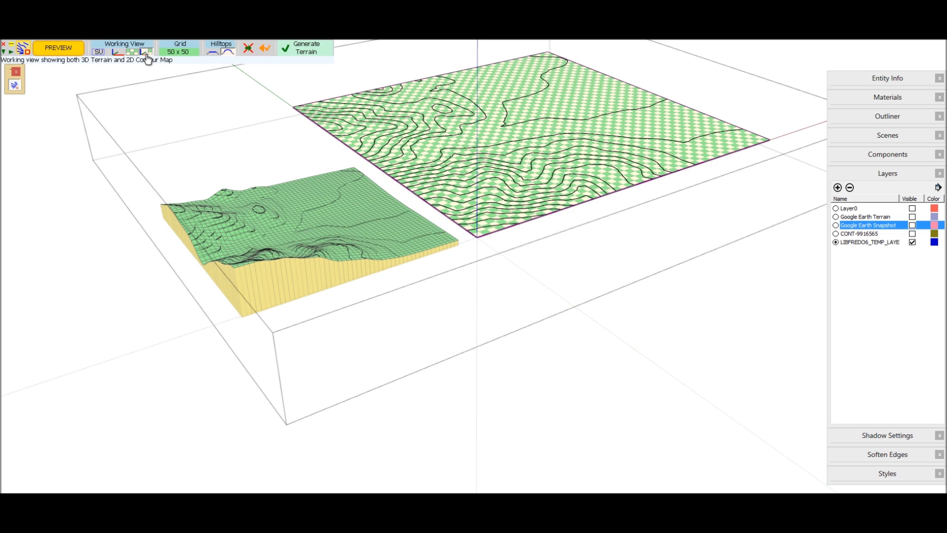
click(147, 55)
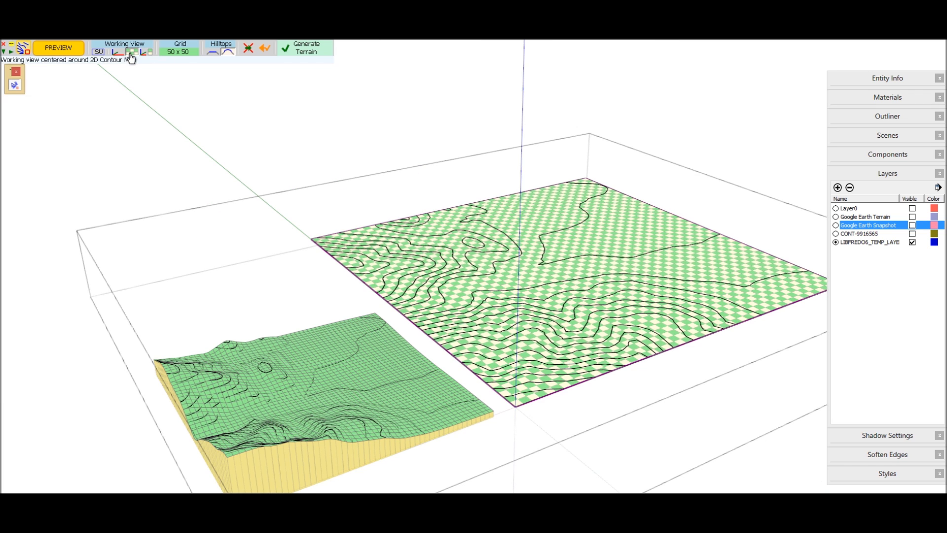
click(131, 53)
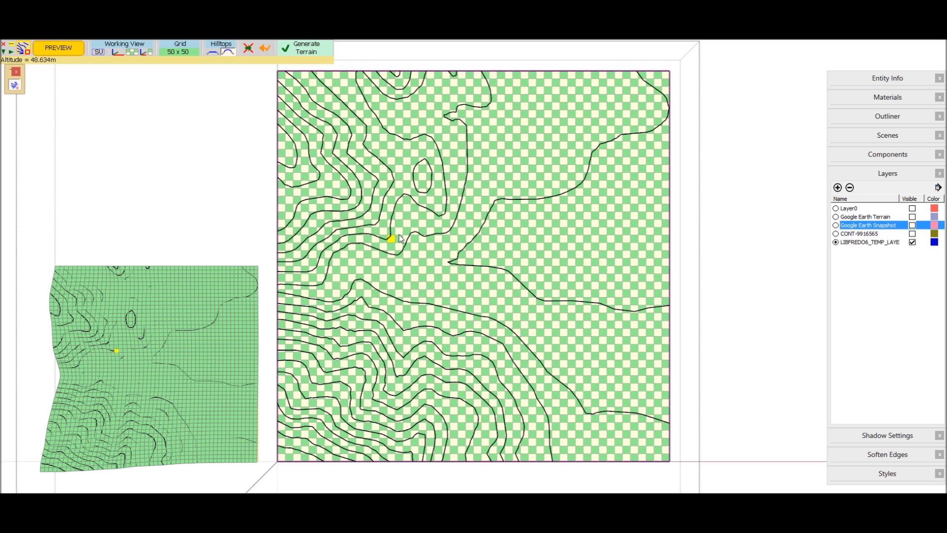
click(116, 52)
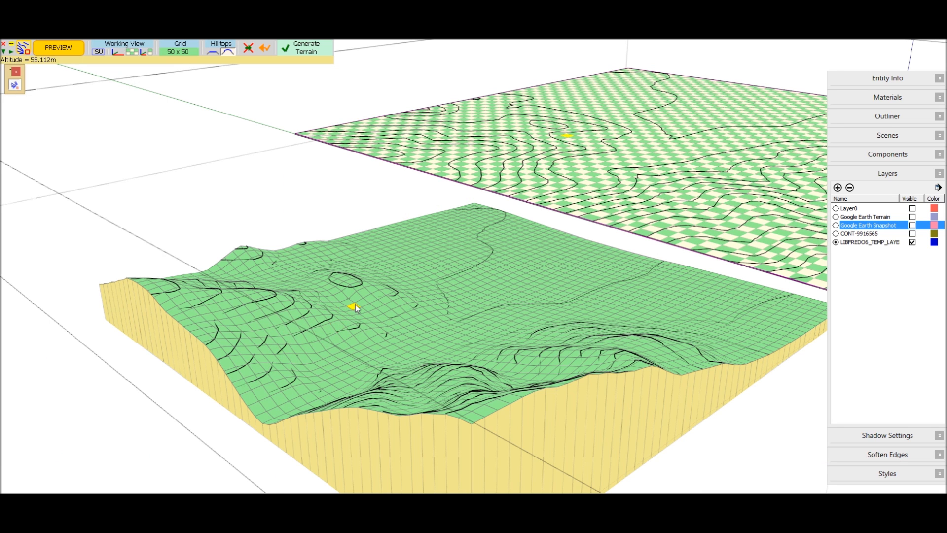
Open the grid dimensions, set rounding on all hilltops and basins, and move the dialog clear of the preview.
click(183, 51)
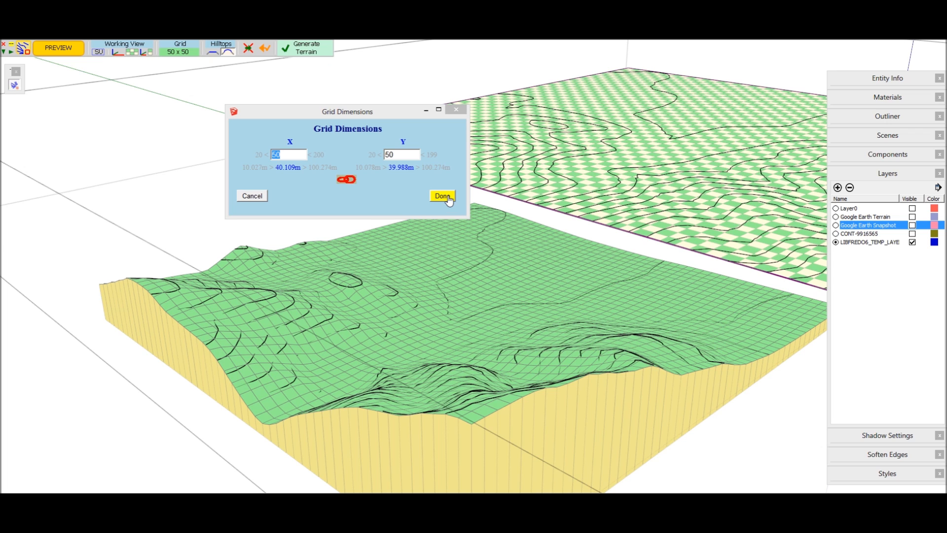
click(214, 51)
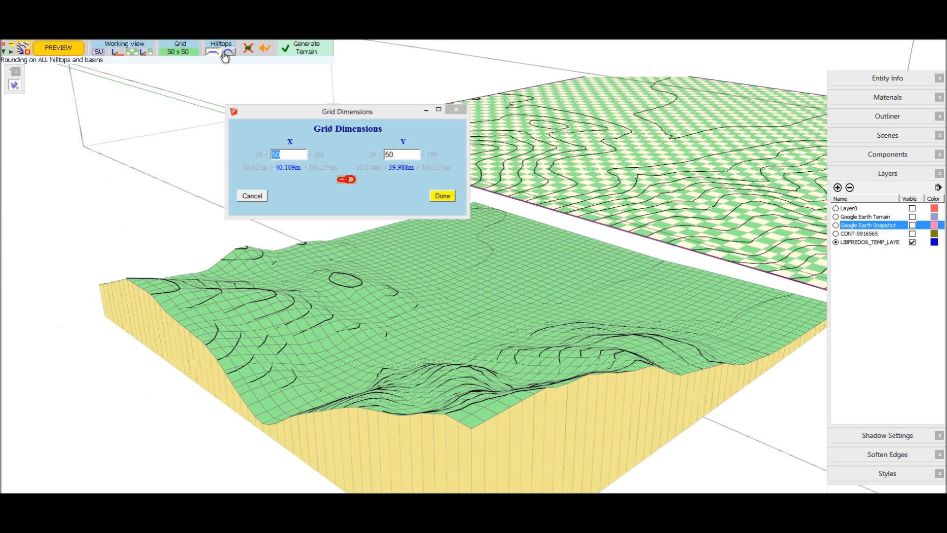
click(227, 57)
drag(357, 112, 148, 378)
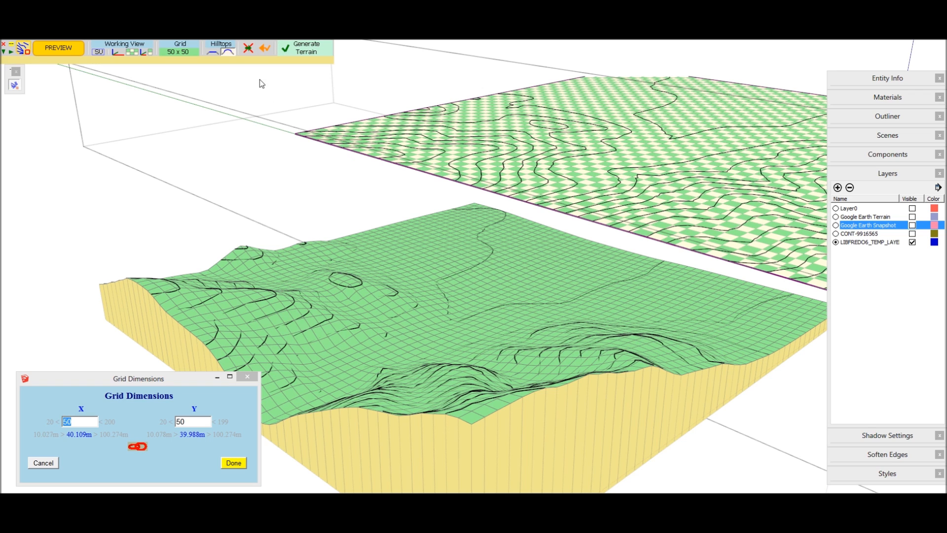
Generate the terrain as a SketchUp group and exit the terrain tool.
click(293, 54)
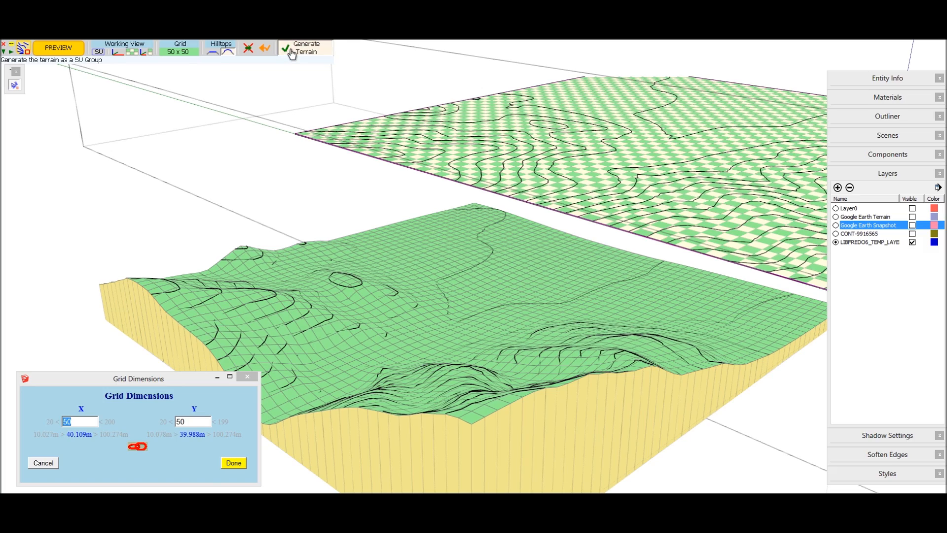
middle_drag(562, 317, 169, 249)
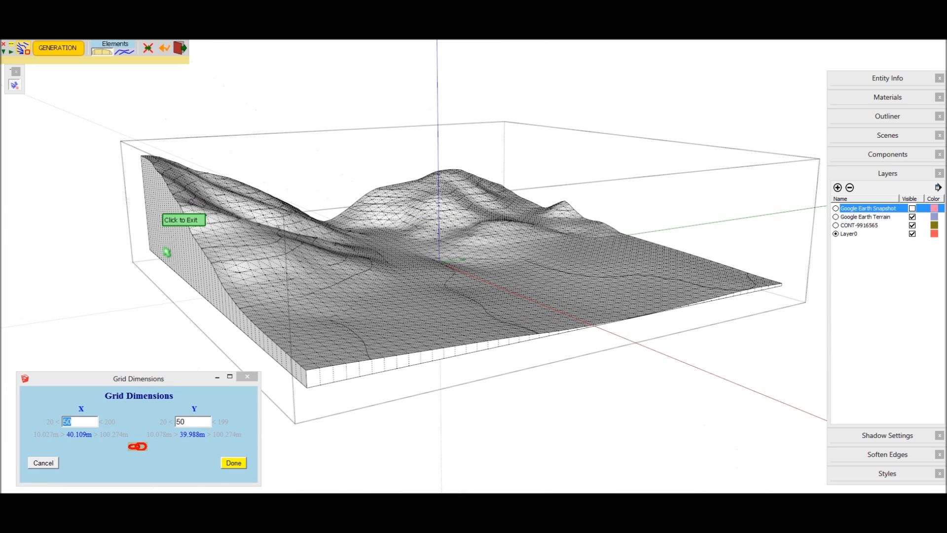
click(180, 259)
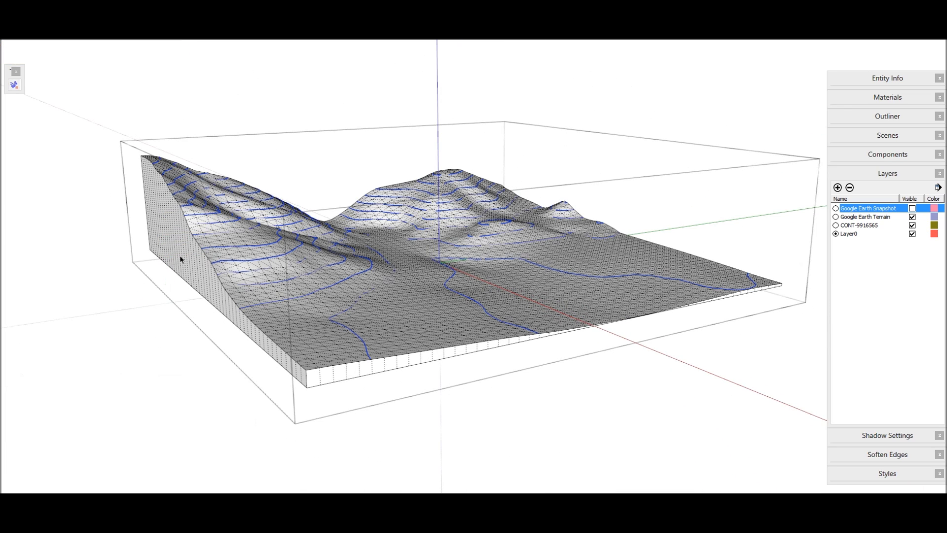
Examine the generated terrain surface and its skirt from several sides.
middle_drag(406, 283, 385, 297)
scroll(391, 385, up, 4)
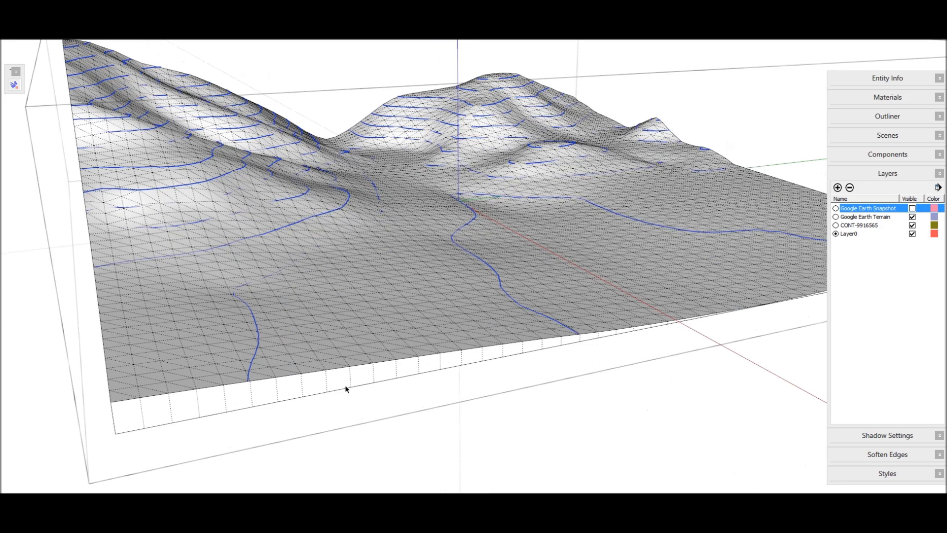
click(288, 388)
middle_drag(287, 388, 519, 329)
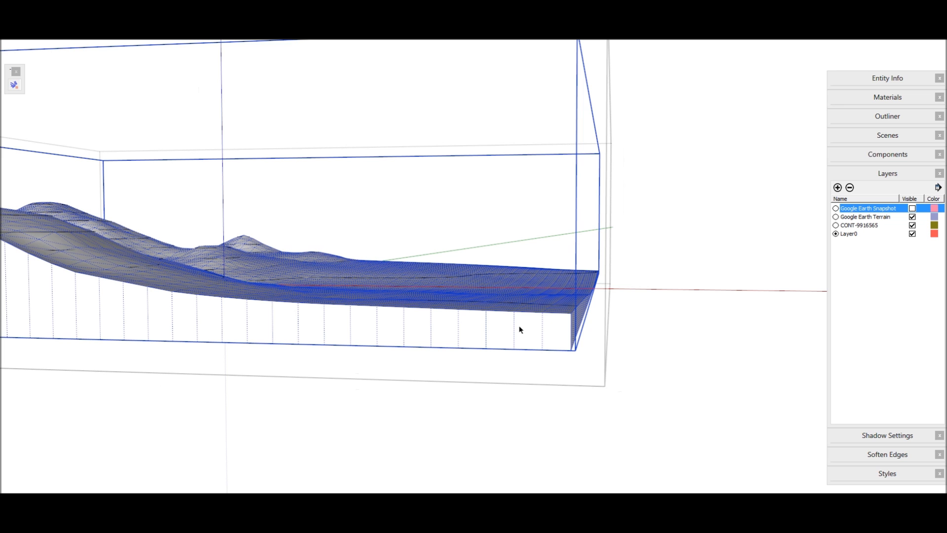
double_click(519, 329)
key(Escape)
middle_drag(561, 320, 463, 365)
drag(494, 331, 485, 381)
scroll(485, 382, down, 5)
middle_drag(528, 317, 304, 364)
Move the generated terrain along the green axis, clear of the source contours.
click(281, 361)
scroll(281, 361, down, 4)
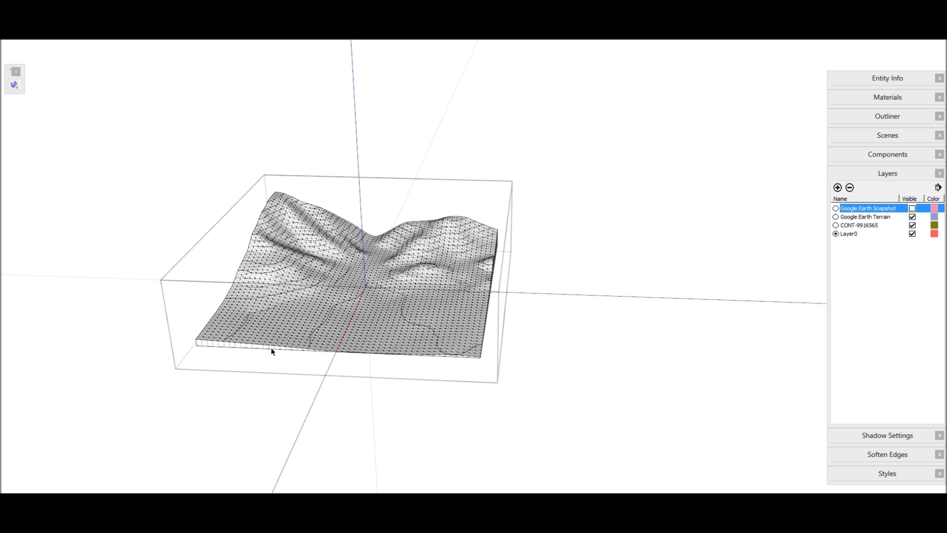
drag(398, 336, 685, 360)
middle_drag(685, 360, 451, 270)
scroll(456, 257, up, 5)
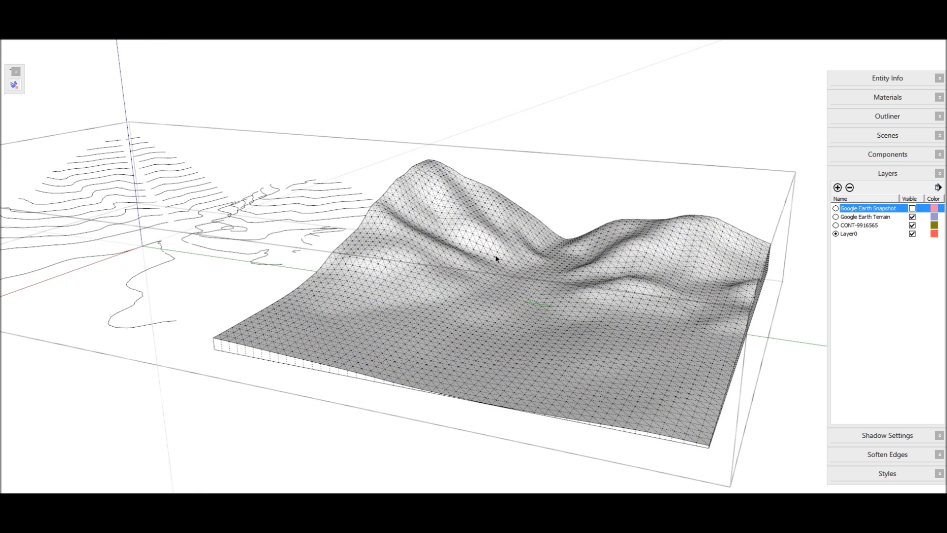
middle_drag(451, 264, 475, 287)
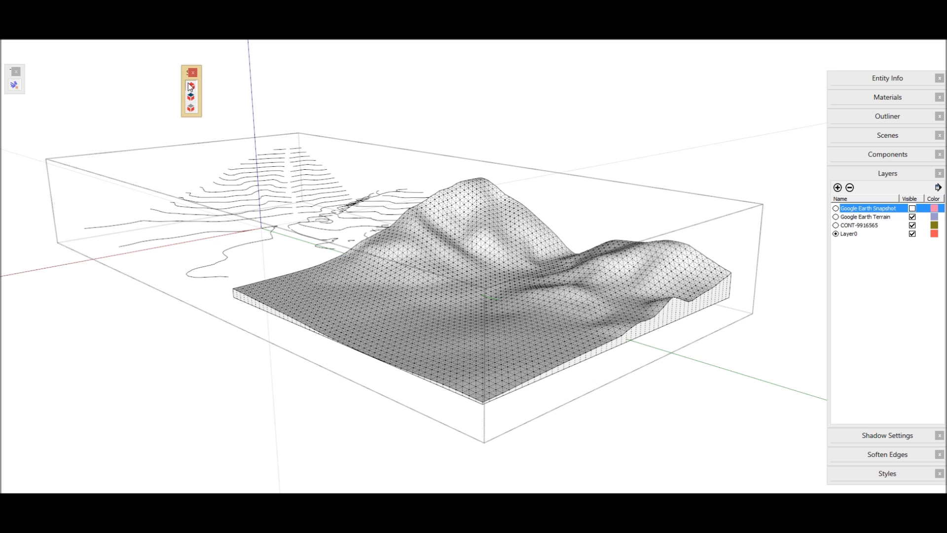
Search the SketchUcation Plugin Store for "topo".
click(190, 87)
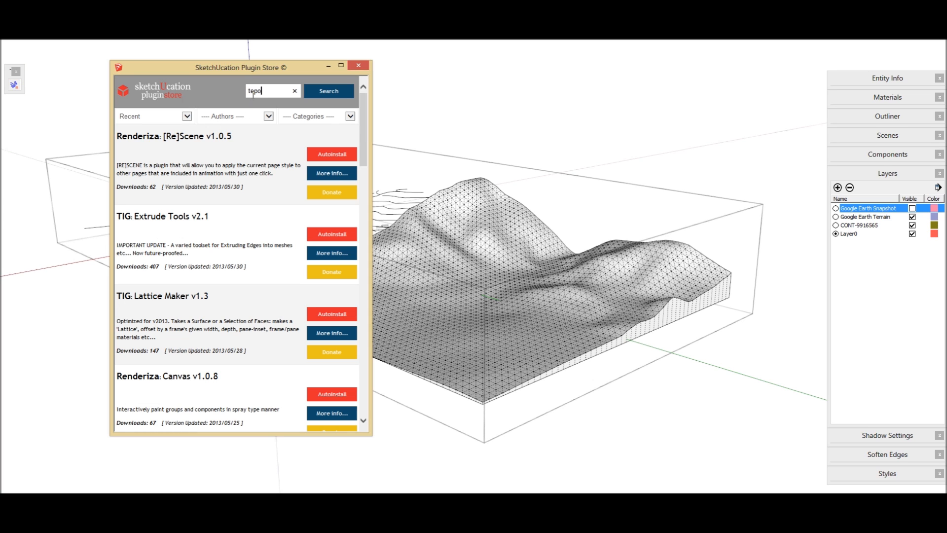
key(Return)
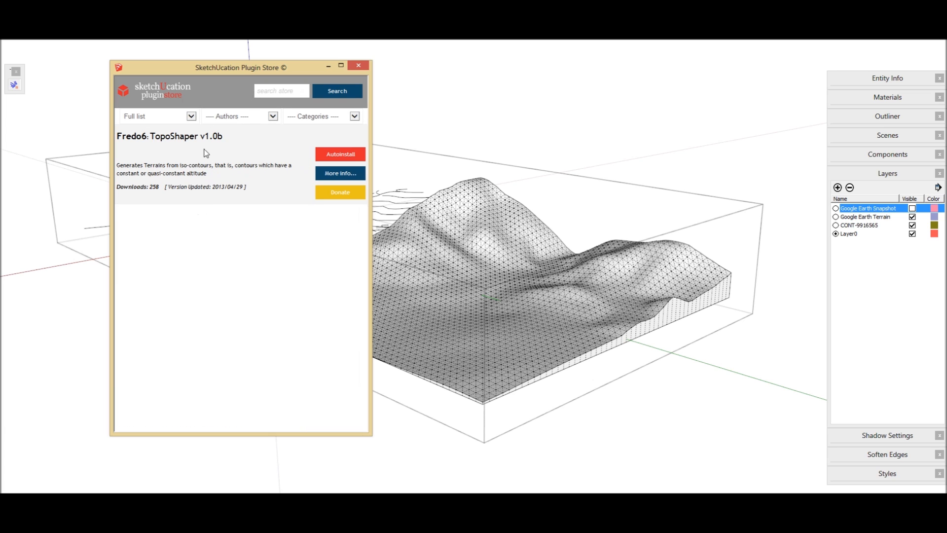